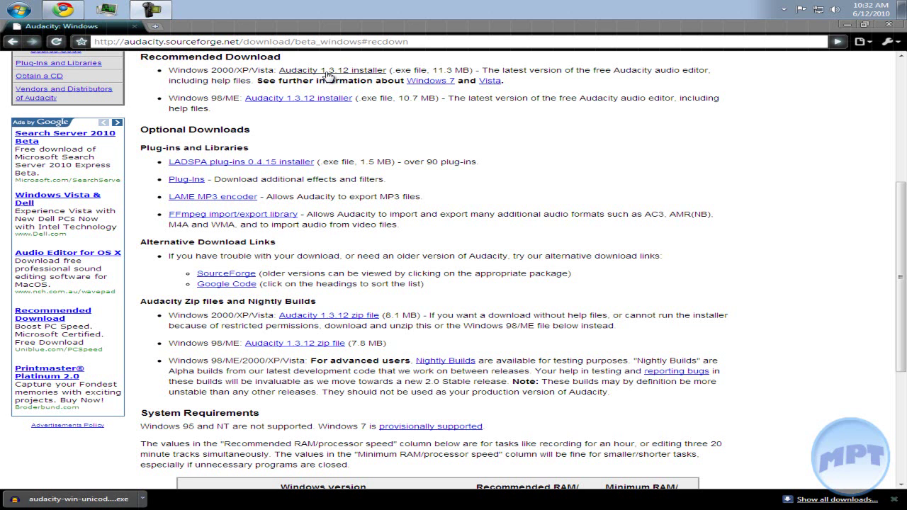
Step: Download the Audacity 1.3.12 Windows installer in Chrome and open it from the download bar
{"action": "left_click", "coordinate": [329, 74]}
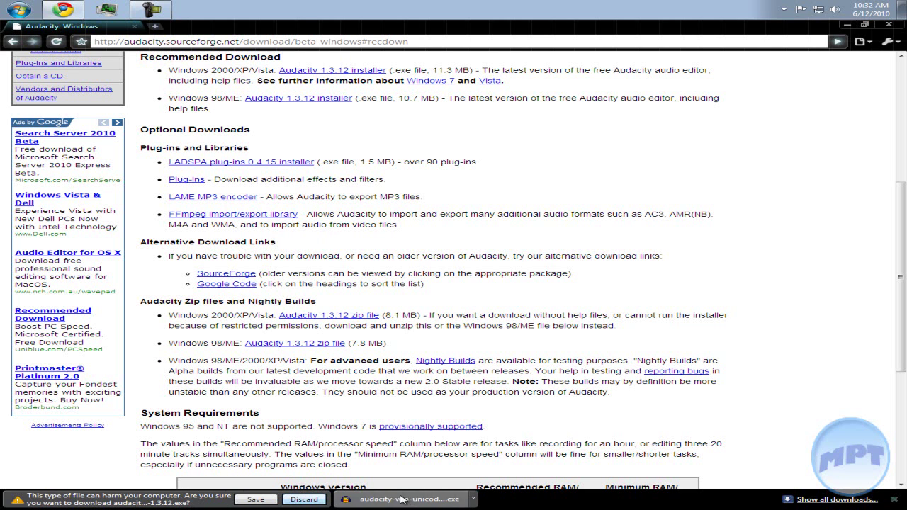
{"action": "left_click", "coordinate": [411, 500]}
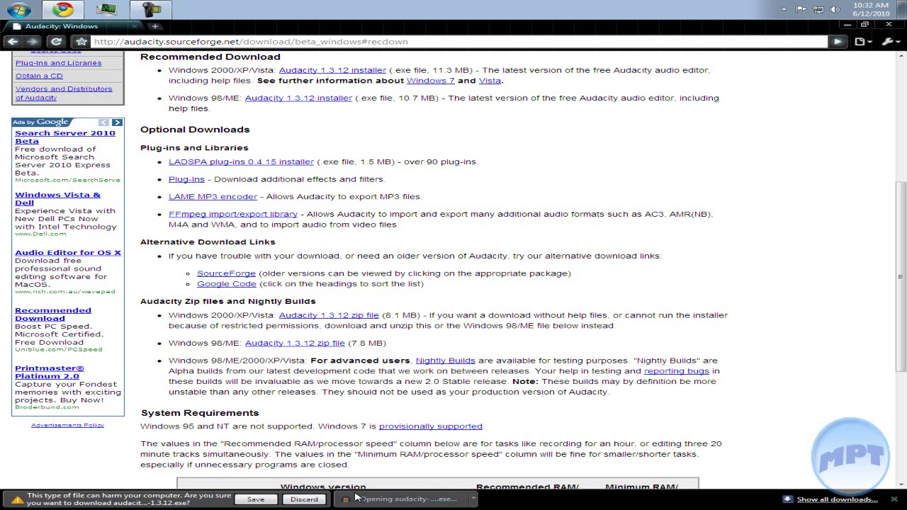
{"action": "scroll", "coordinate": [259, 199], "scroll_direction": "up", "scroll_amount": 5}
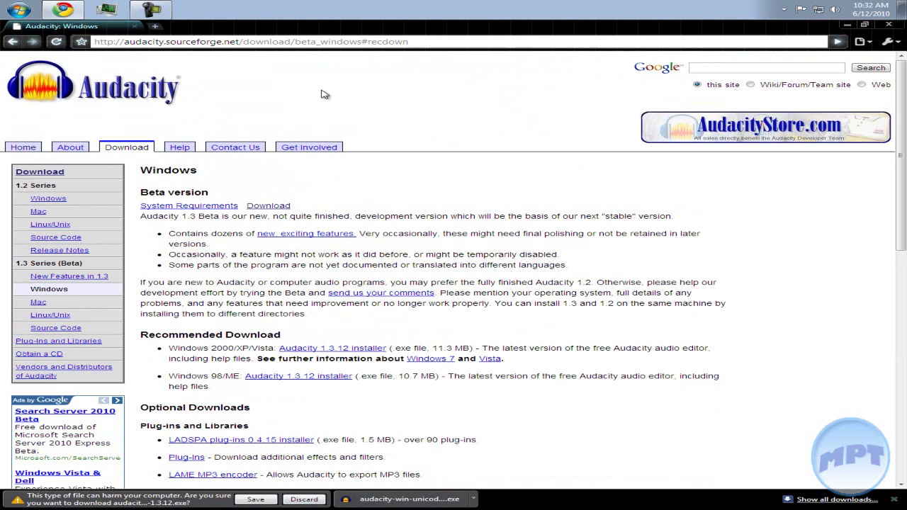
{"action": "left_click", "coordinate": [358, 41]}
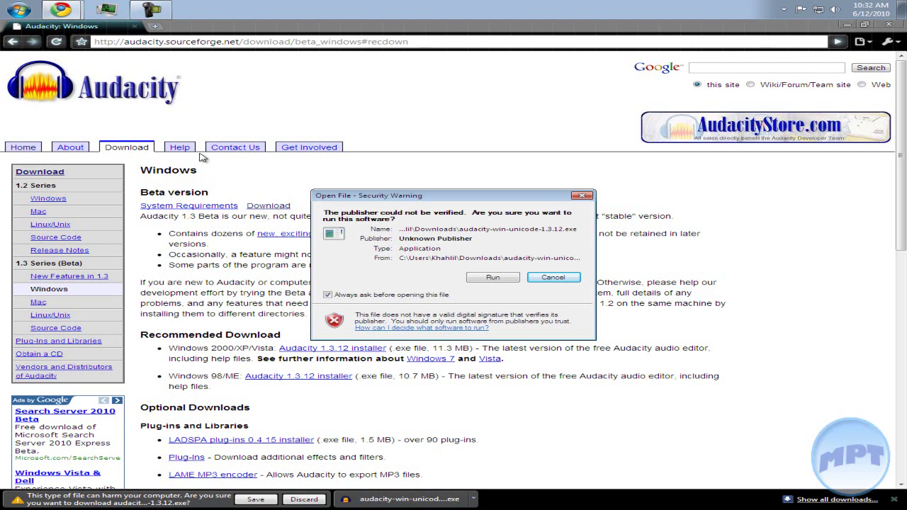
{"action": "left_click", "coordinate": [127, 146]}
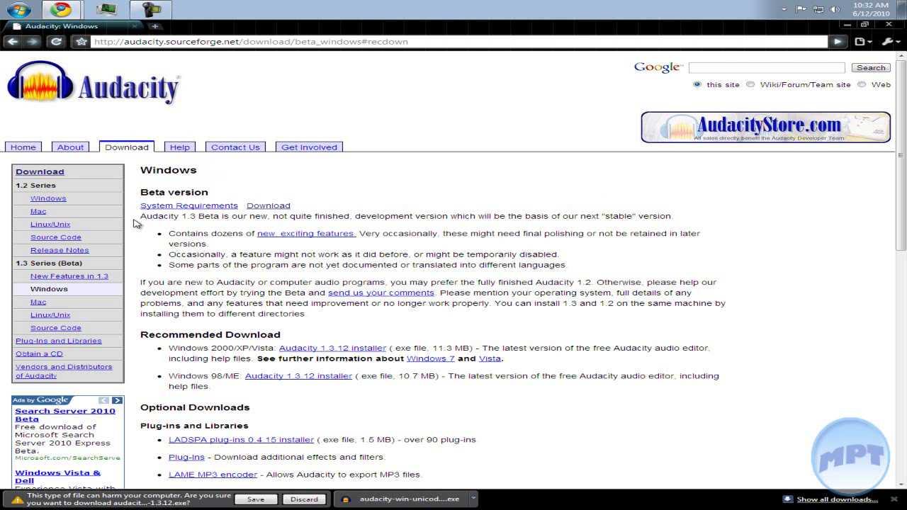
{"action": "left_click_drag", "start_coordinate": [138, 224], "coordinate": [292, 217]}
{"action": "left_click", "coordinate": [293, 218]}
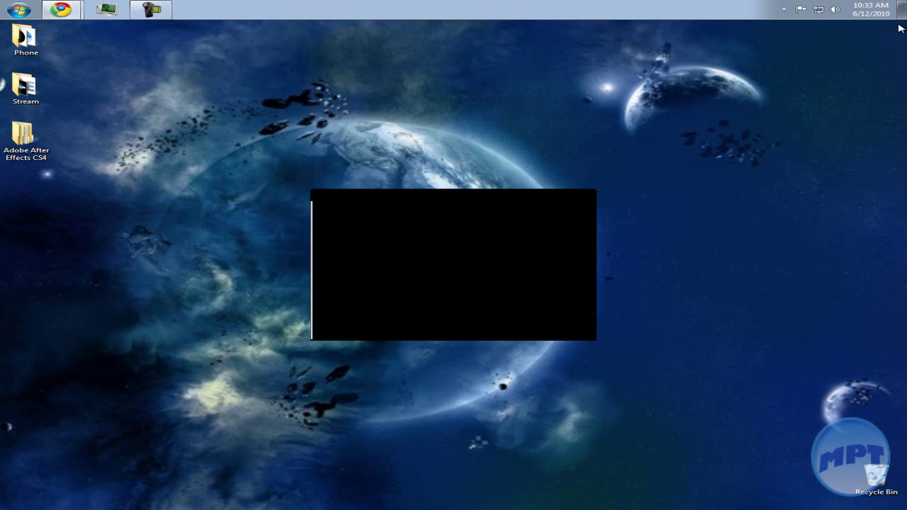
Step: Run the downloaded Audacity installer from the security warning so installation starts
{"action": "left_click", "coordinate": [501, 277]}
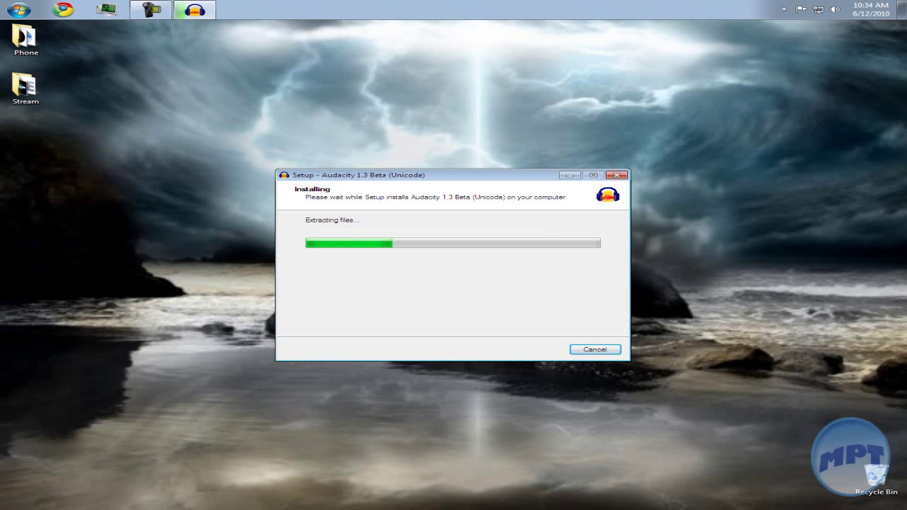
Step: Open RocketDock's dock settings and reduce the icon zoom width from 4 to 3
{"action": "right_click", "coordinate": [550, 496]}
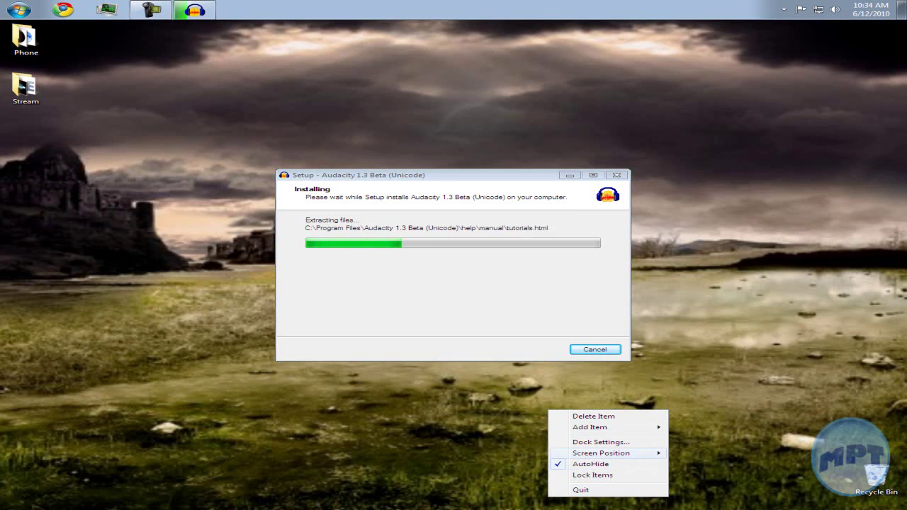
{"action": "key", "text": "Escape"}
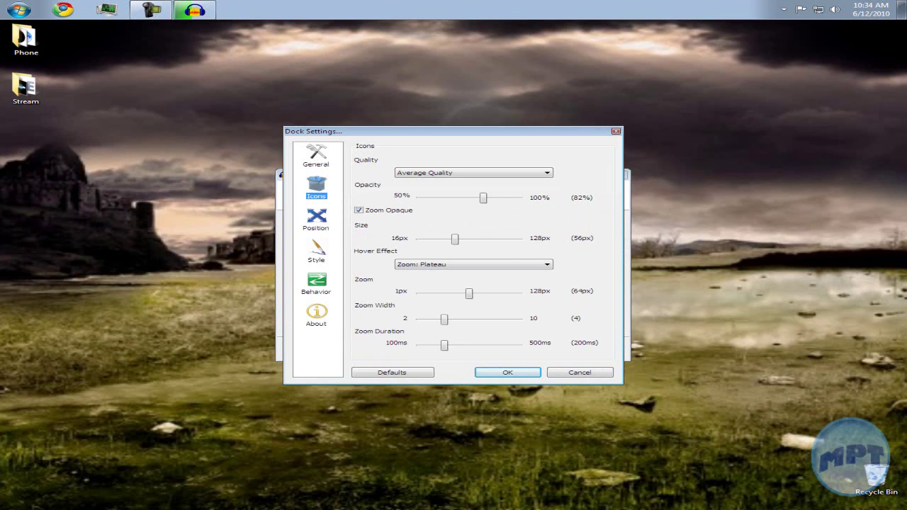
{"action": "mouse_move", "coordinate": [443, 319]}
{"action": "left_mouse_down"}
{"action": "mouse_move", "coordinate": [432, 319]}
{"action": "mouse_move", "coordinate": [464, 345]}
{"action": "mouse_move", "coordinate": [444, 345]}
{"action": "left_mouse_up"}
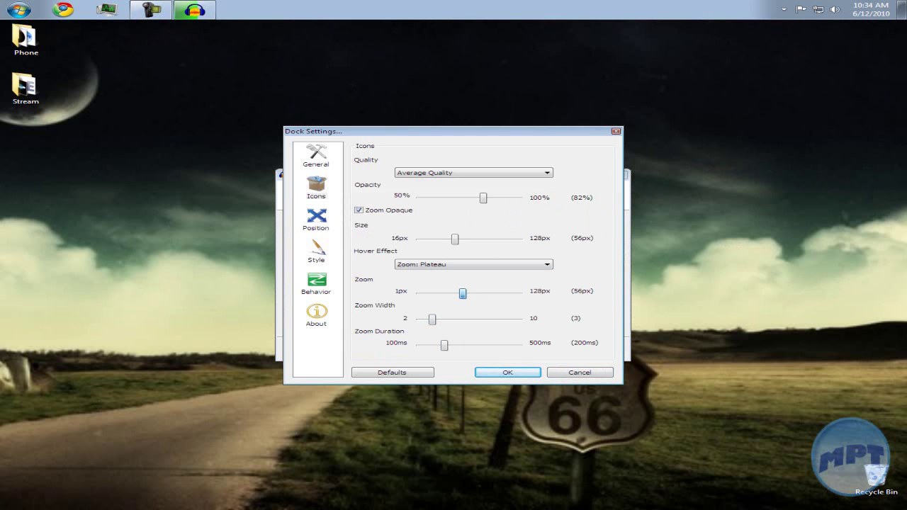
Step: Raise the dock's edge offset to 15px in the Position settings
{"action": "left_click", "coordinate": [316, 315]}
{"action": "left_click", "coordinate": [316, 284]}
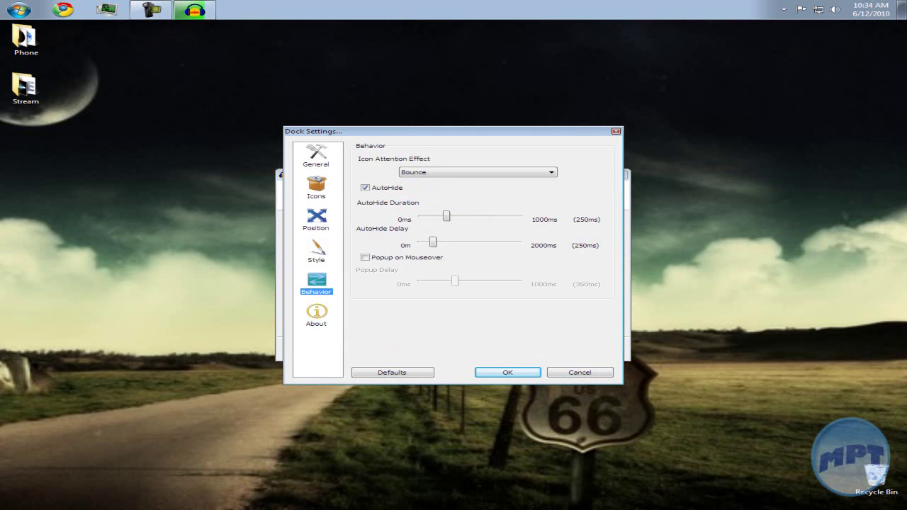
{"action": "key", "text": "Up"}
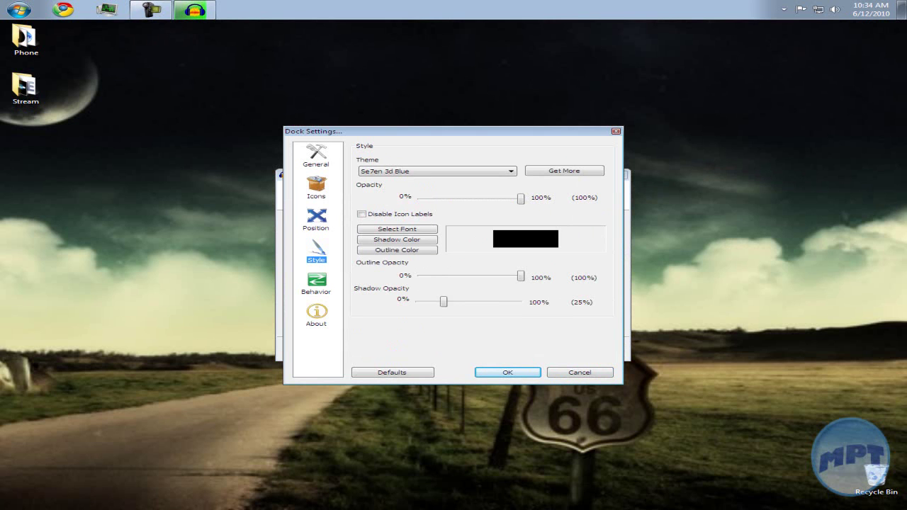
{"action": "key", "text": "Up"}
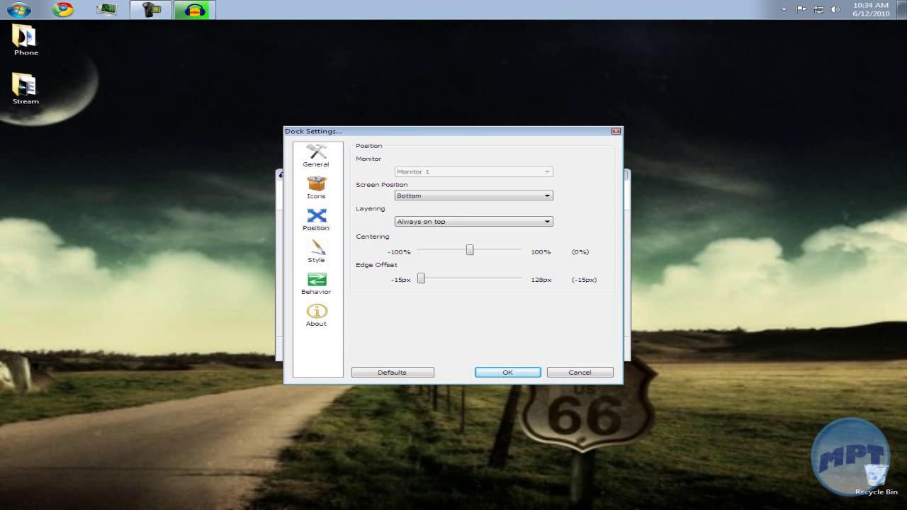
{"action": "key", "text": "Right"}
{"action": "key", "text": "Right"}
{"action": "key", "text": "Right"}
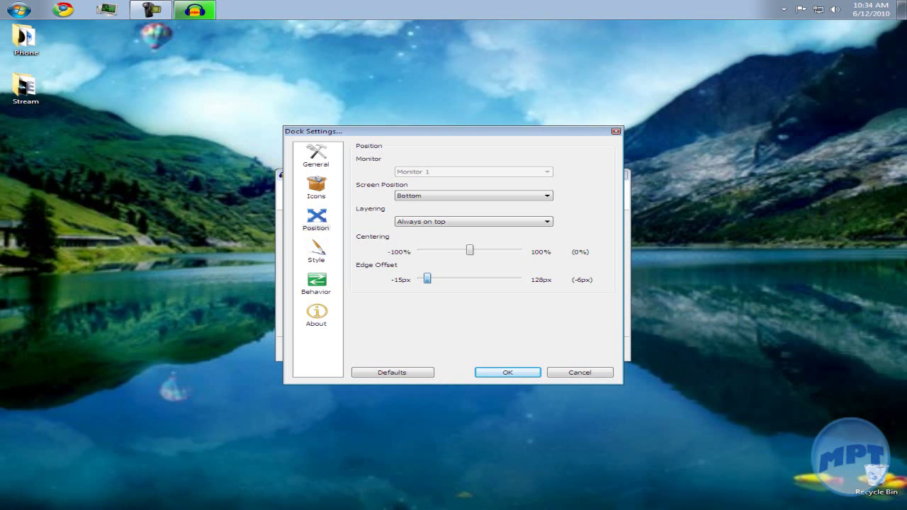
{"action": "key", "text": "Right"}
{"action": "key", "text": "Right"}
{"action": "key", "text": "Right"}
{"action": "key", "text": "Right"}
{"action": "key", "text": "Right"}
{"action": "key", "text": "Right"}
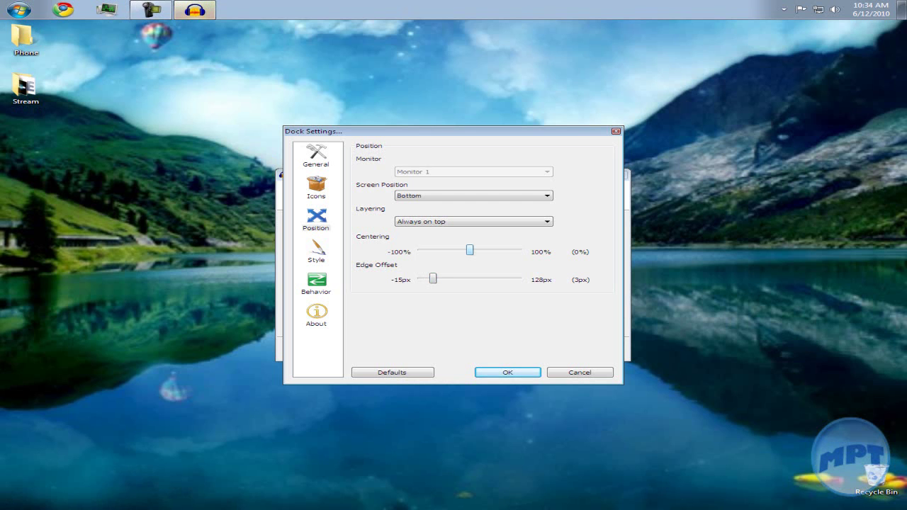
{"action": "left_click_drag", "start_coordinate": [432, 280], "coordinate": [441, 279]}
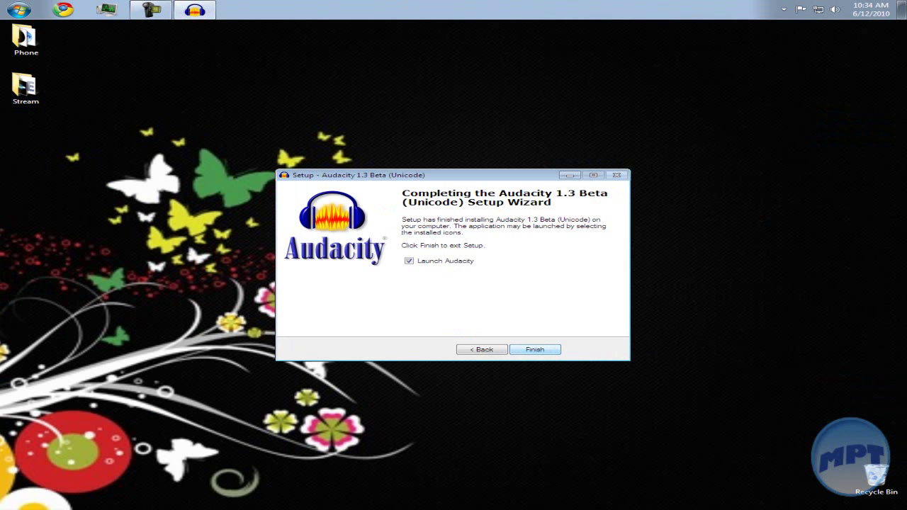
Step: Finish the Audacity 1.3.12-beta setup with Launch Audacity left checked
{"action": "key", "text": "Return"}
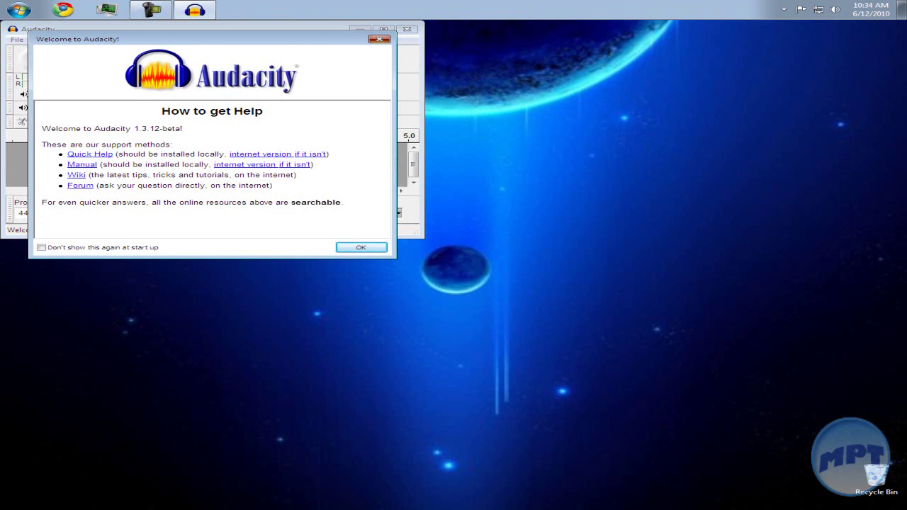
Step: Dismiss the Audacity welcome window and maximize the Audacity window
{"action": "key", "text": "Return"}
{"action": "mouse_move", "coordinate": [177, 29]}
{"action": "left_mouse_down"}
{"action": "mouse_move", "coordinate": [366, 35]}
{"action": "mouse_move", "coordinate": [467, 53]}
{"action": "mouse_move", "coordinate": [267, 20]}
{"action": "left_mouse_up"}
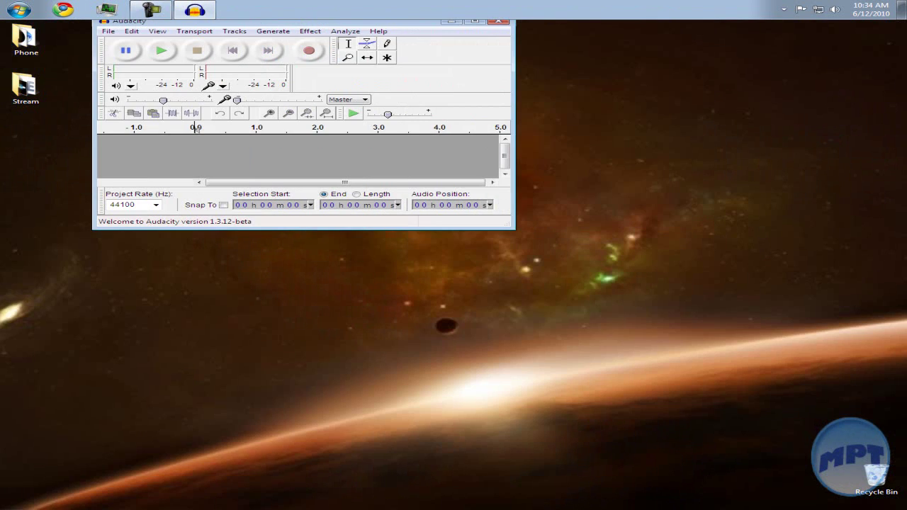
{"action": "double_click", "coordinate": [267, 20]}
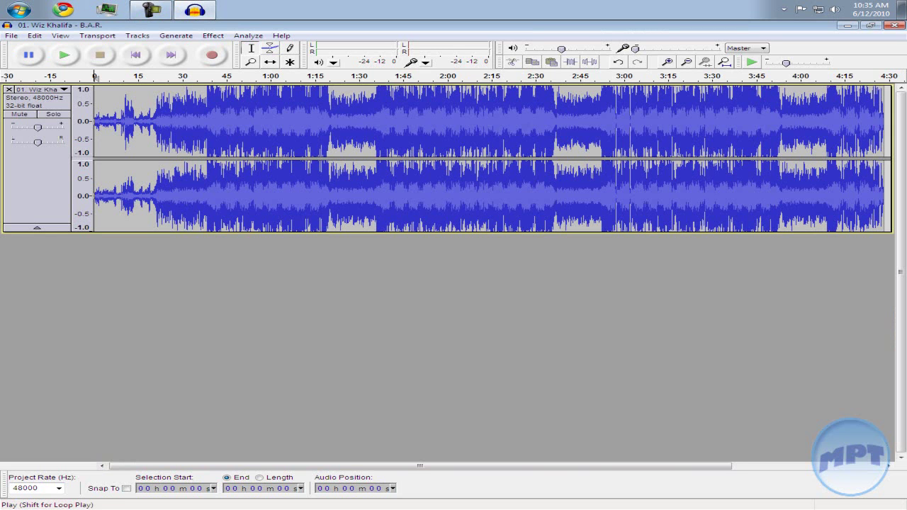
Step: Play the B.A.R. song, turn the system volume down, then stop playback
{"action": "left_click", "coordinate": [64, 54]}
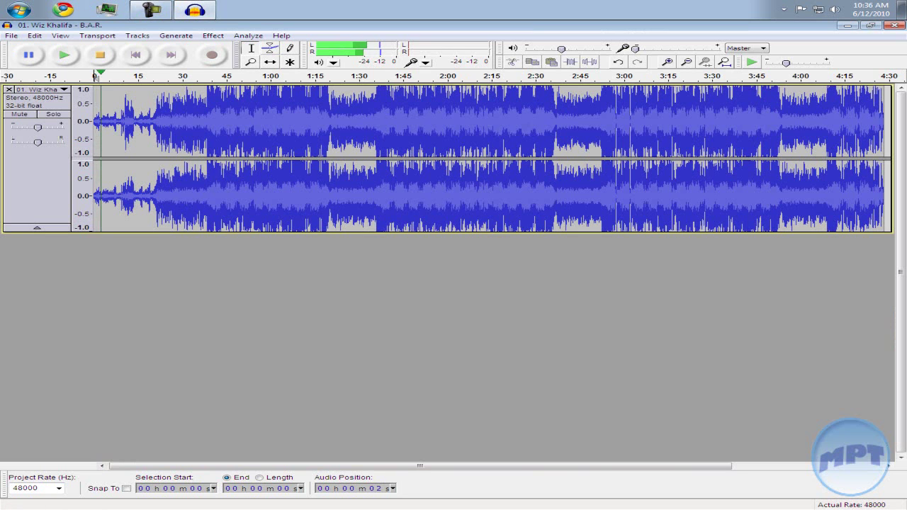
{"action": "left_click", "coordinate": [835, 9]}
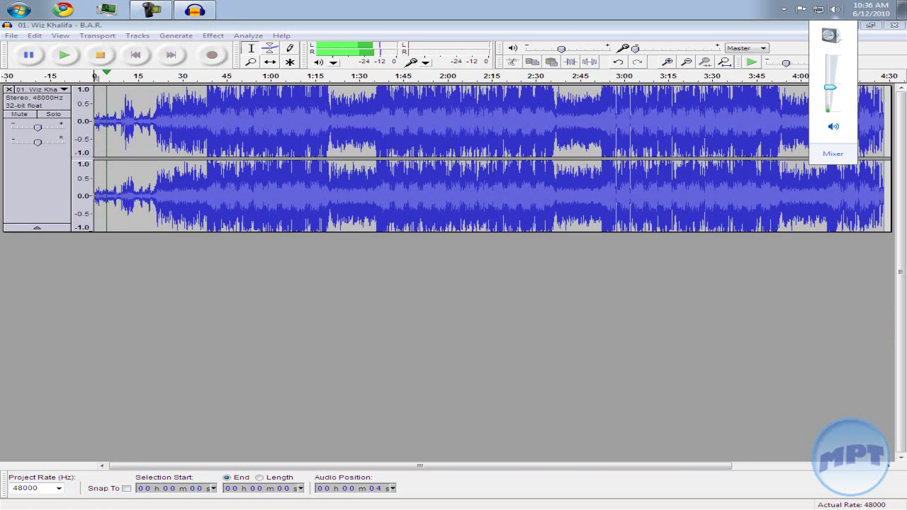
{"action": "left_click_drag", "start_coordinate": [830, 87], "coordinate": [830, 94]}
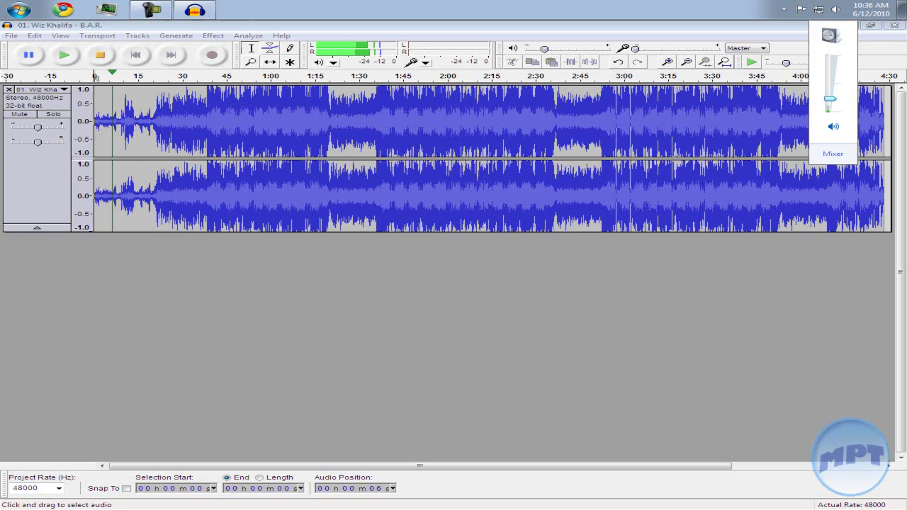
{"action": "key", "text": "Escape"}
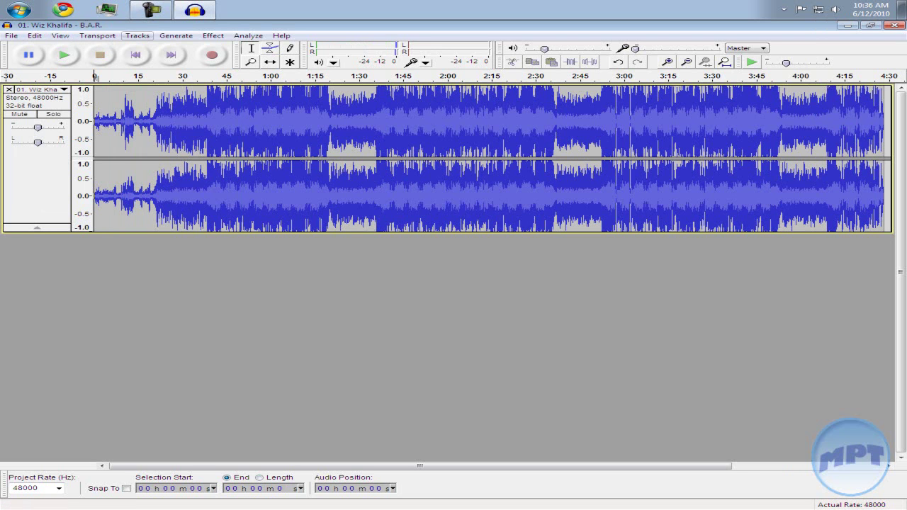
{"action": "left_click", "coordinate": [100, 54]}
{"action": "left_click", "coordinate": [176, 35]}
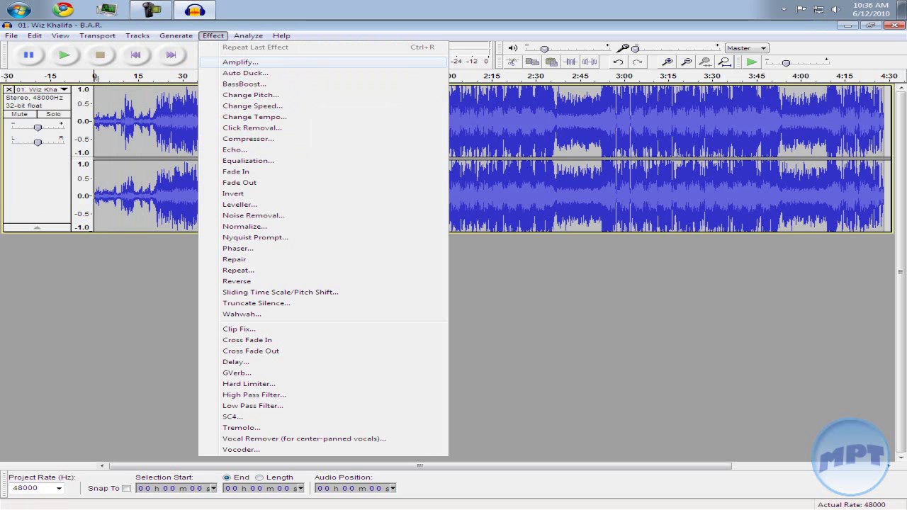
Step: Apply a 7 dB Bass Boost to the whole B.A.R. track and play it back
{"action": "left_click", "coordinate": [244, 83]}
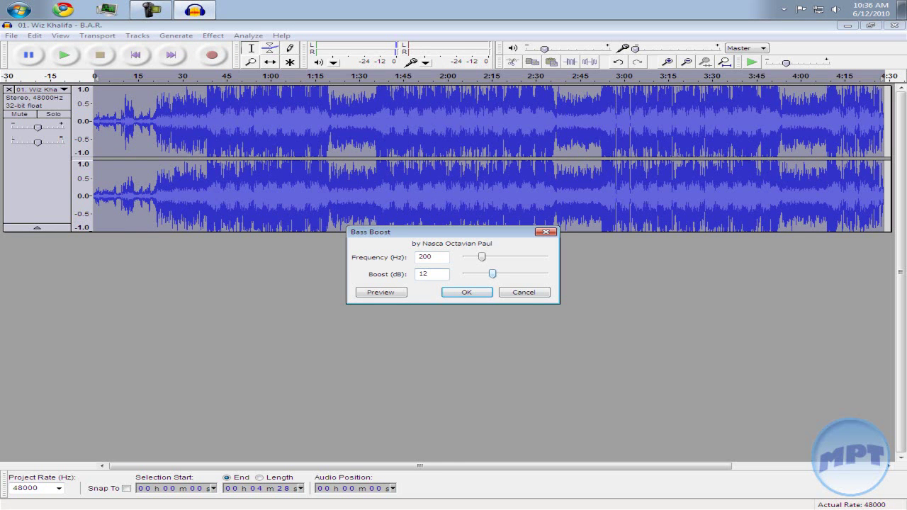
{"action": "left_click_drag", "start_coordinate": [493, 274], "coordinate": [482, 273]}
{"action": "left_click", "coordinate": [466, 292]}
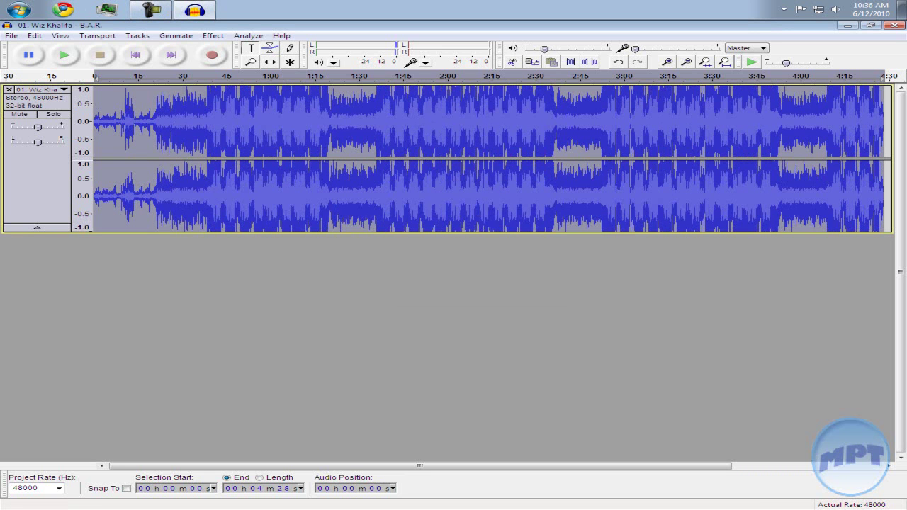
{"action": "left_click", "coordinate": [64, 55]}
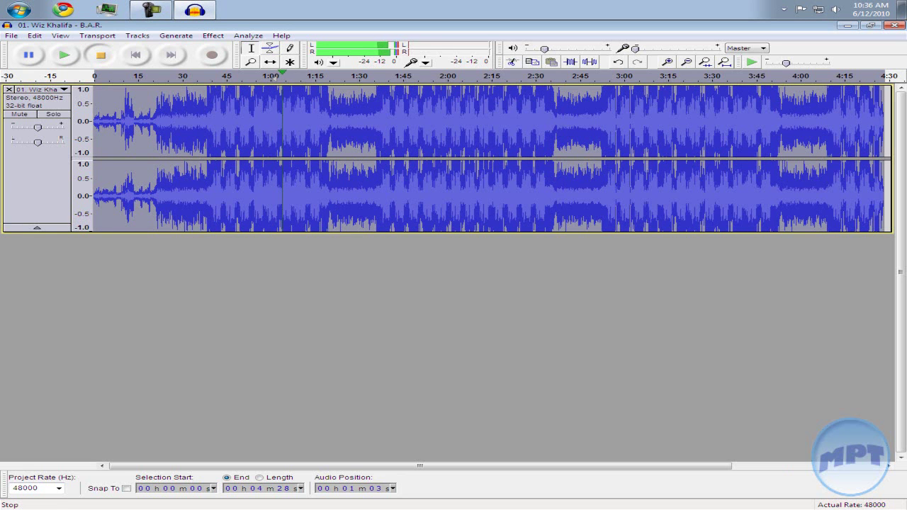
Step: Stop playback and apply Change Speed to slow the track by 8 percent
{"action": "left_click", "coordinate": [100, 55]}
{"action": "left_click", "coordinate": [213, 35]}
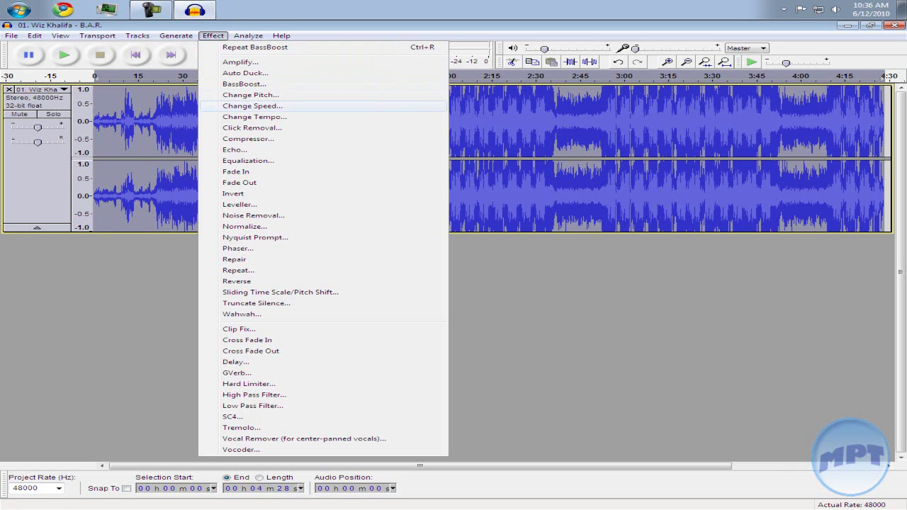
{"action": "left_click", "coordinate": [252, 105]}
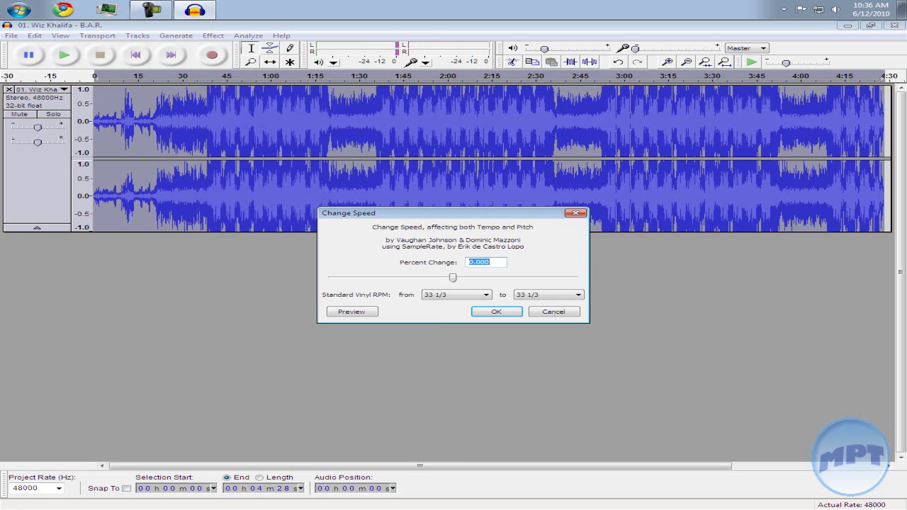
{"action": "type", "text": "46.102"}
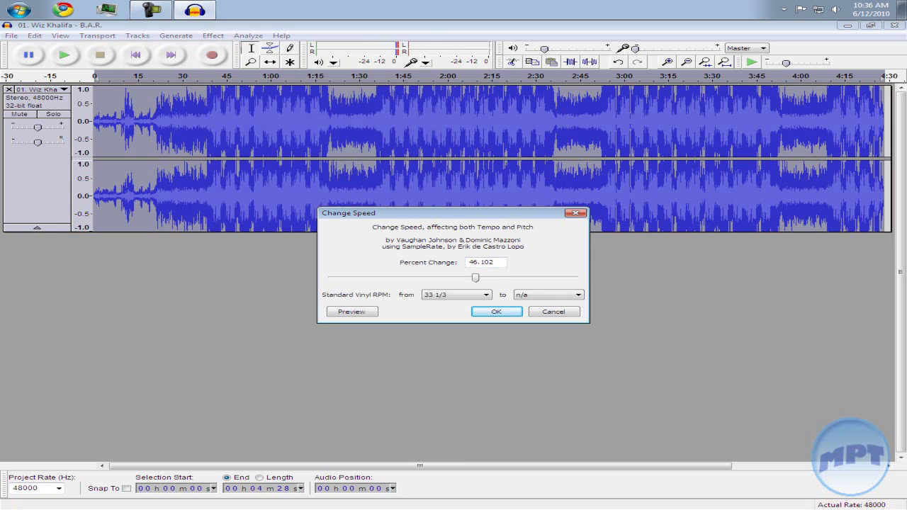
{"action": "key", "text": "ctrl+z"}
{"action": "mouse_move", "coordinate": [452, 277]}
{"action": "left_mouse_down"}
{"action": "mouse_move", "coordinate": [429, 277]}
{"action": "mouse_move", "coordinate": [445, 277]}
{"action": "left_mouse_up"}
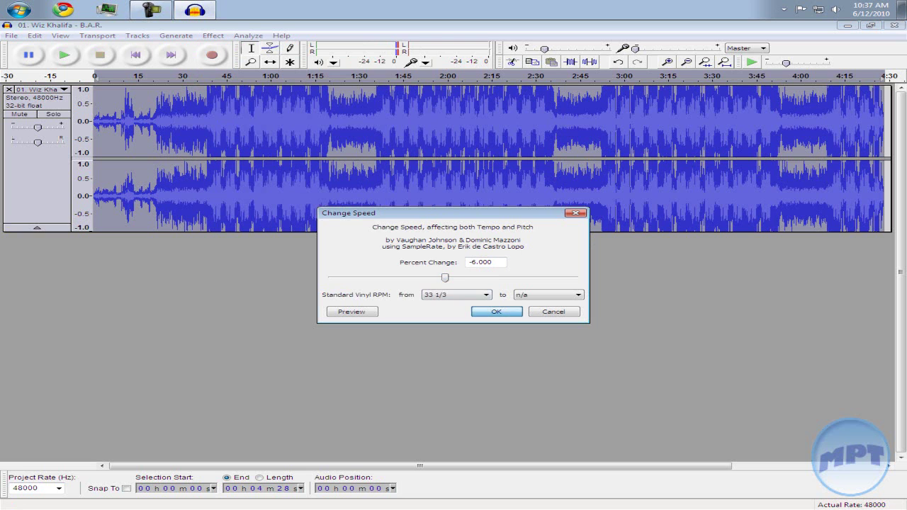
{"action": "key", "text": "Left"}
{"action": "key", "text": "Left"}
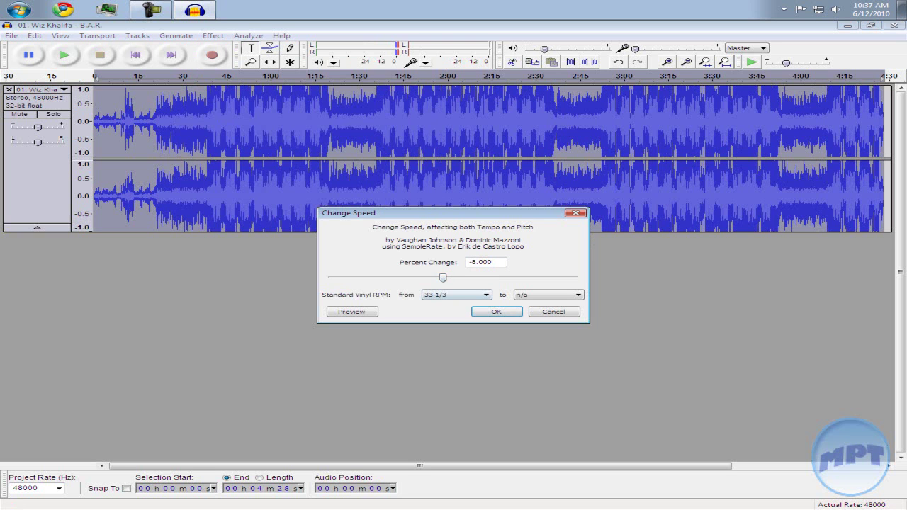
{"action": "key", "text": "Return"}
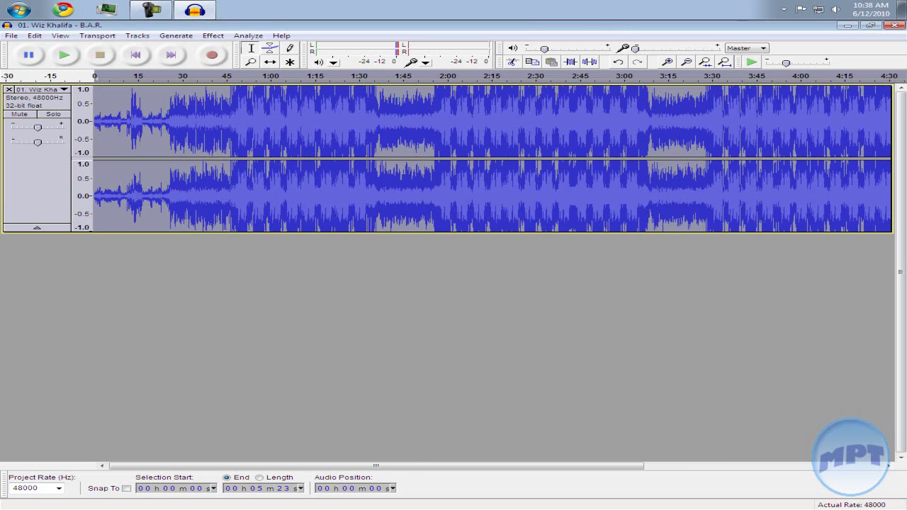
{"action": "mouse_move", "coordinate": [376, 466]}
{"action": "left_mouse_down"}
{"action": "mouse_move", "coordinate": [590, 466]}
{"action": "mouse_move", "coordinate": [376, 465]}
{"action": "left_mouse_up"}
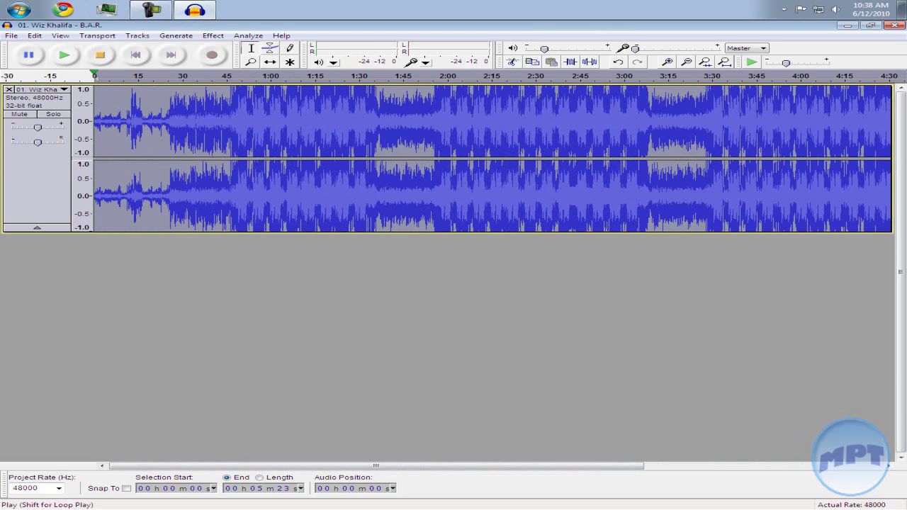
{"action": "left_click", "coordinate": [64, 55]}
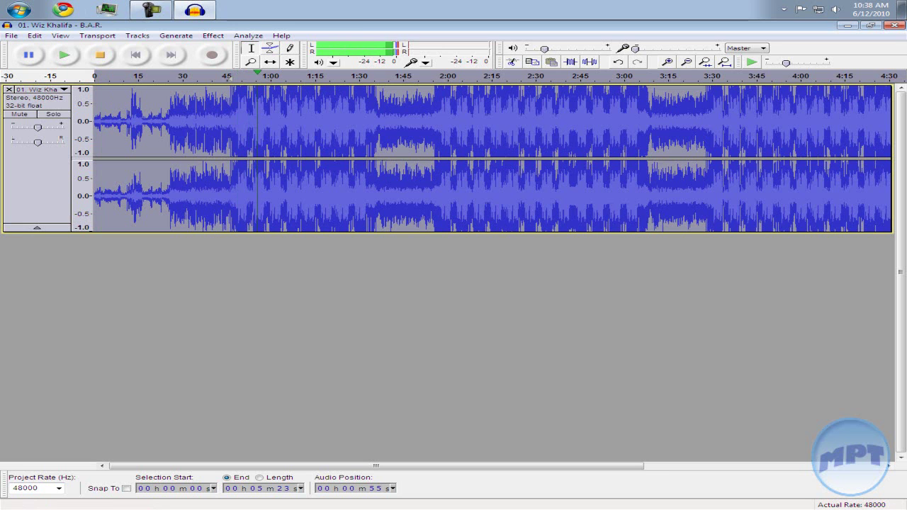
{"action": "left_click", "coordinate": [100, 54]}
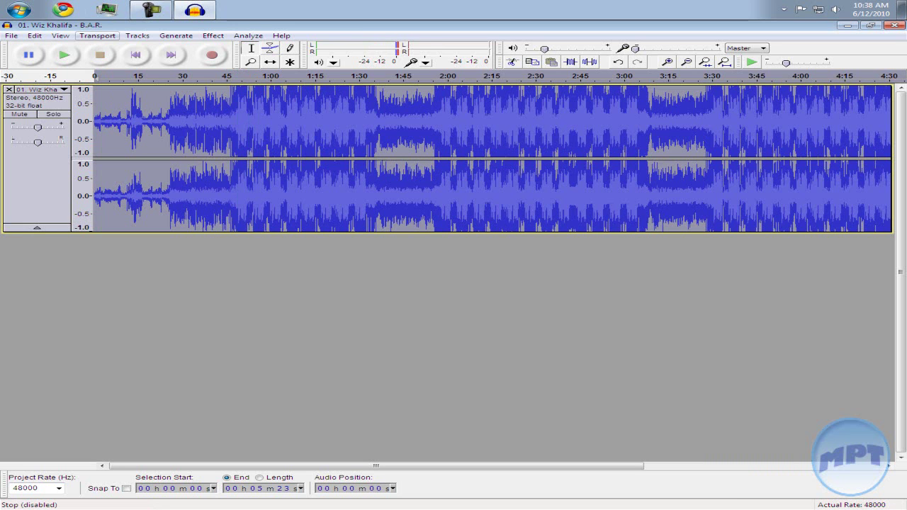